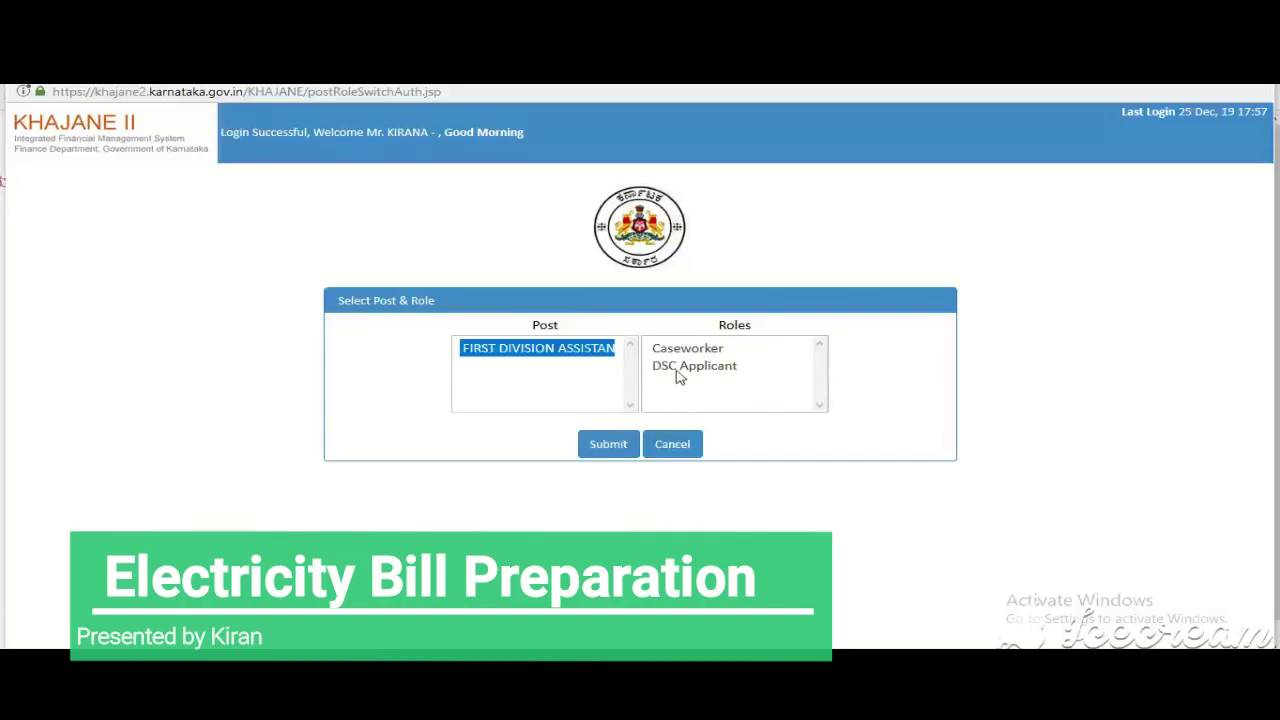
- Log in as First Division Assistant with the Caseworker role
{"action": "left_click", "coordinate": [715, 353]}
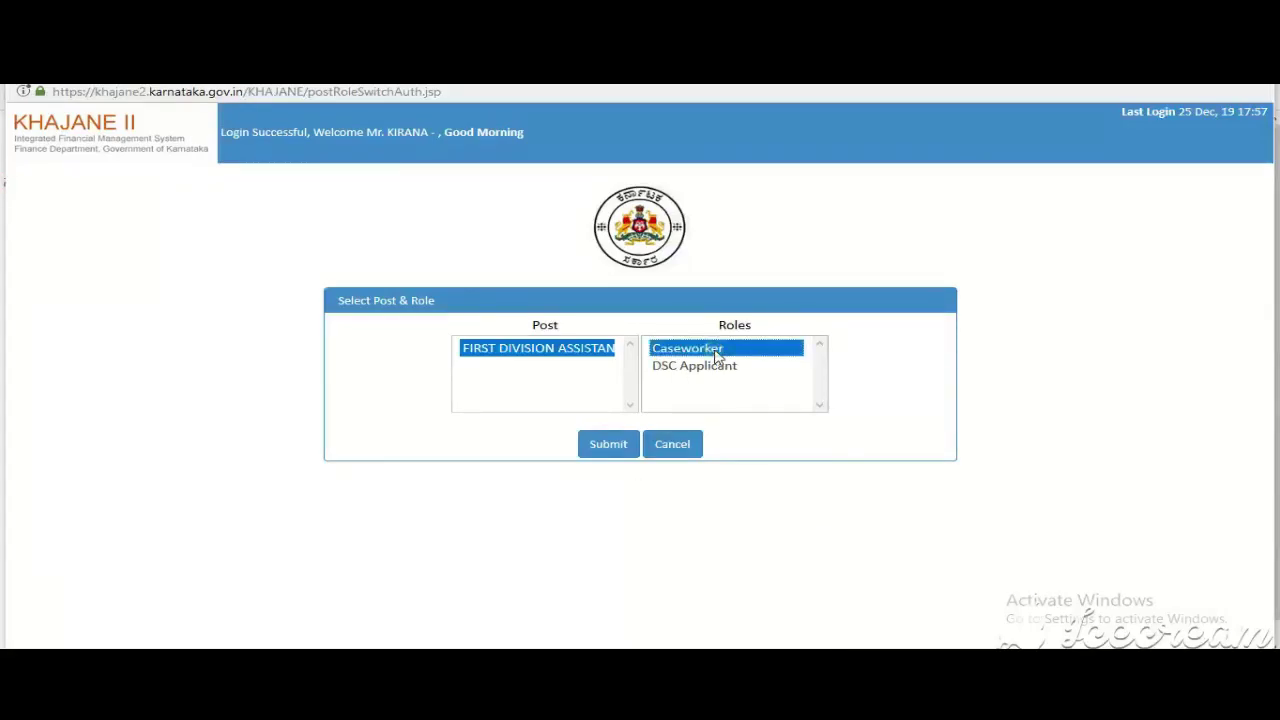
{"action": "left_click", "coordinate": [607, 453]}
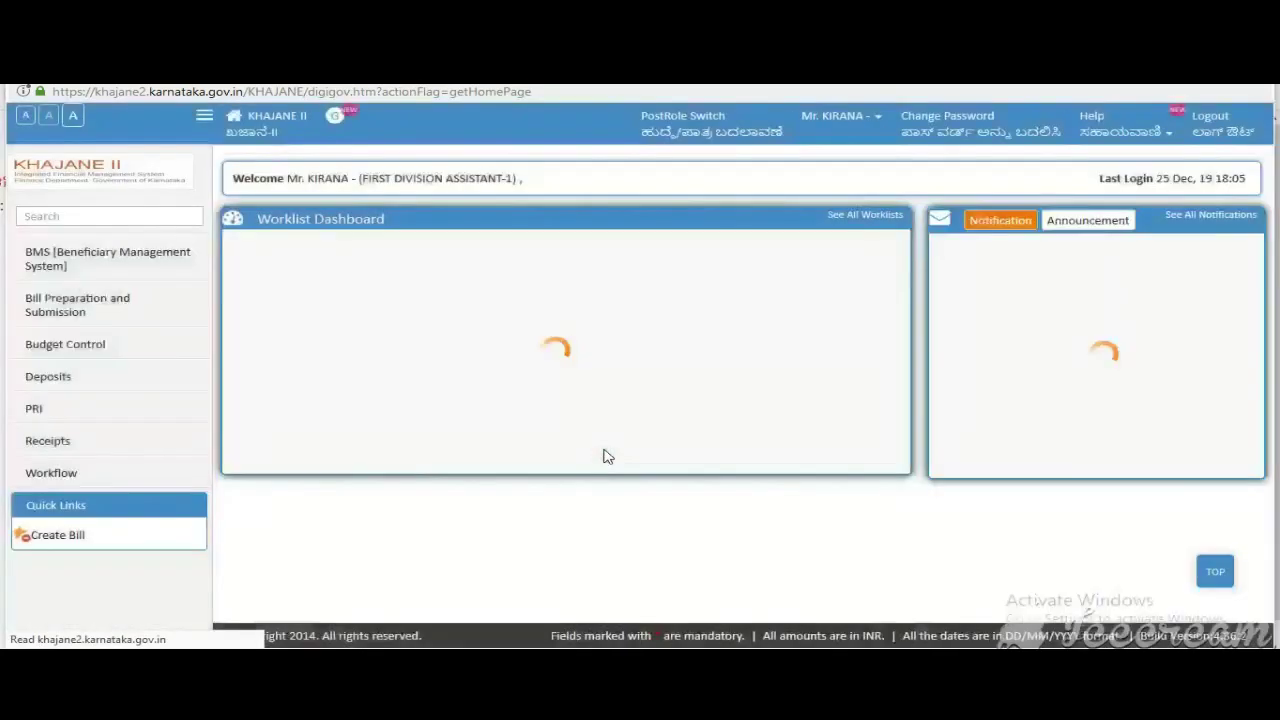
- Open Create Bill from Bill Preparation and Submission > Process
{"action": "mouse_move", "coordinate": [95, 314]}
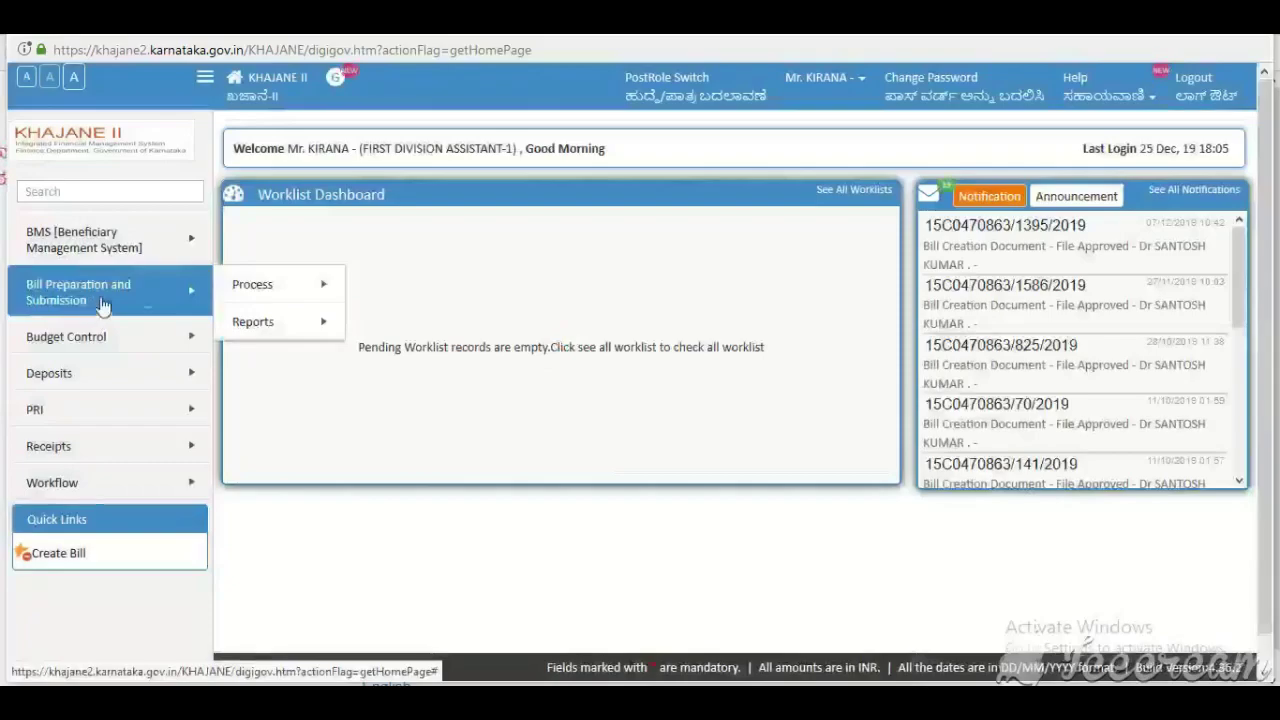
{"action": "mouse_move", "coordinate": [283, 290]}
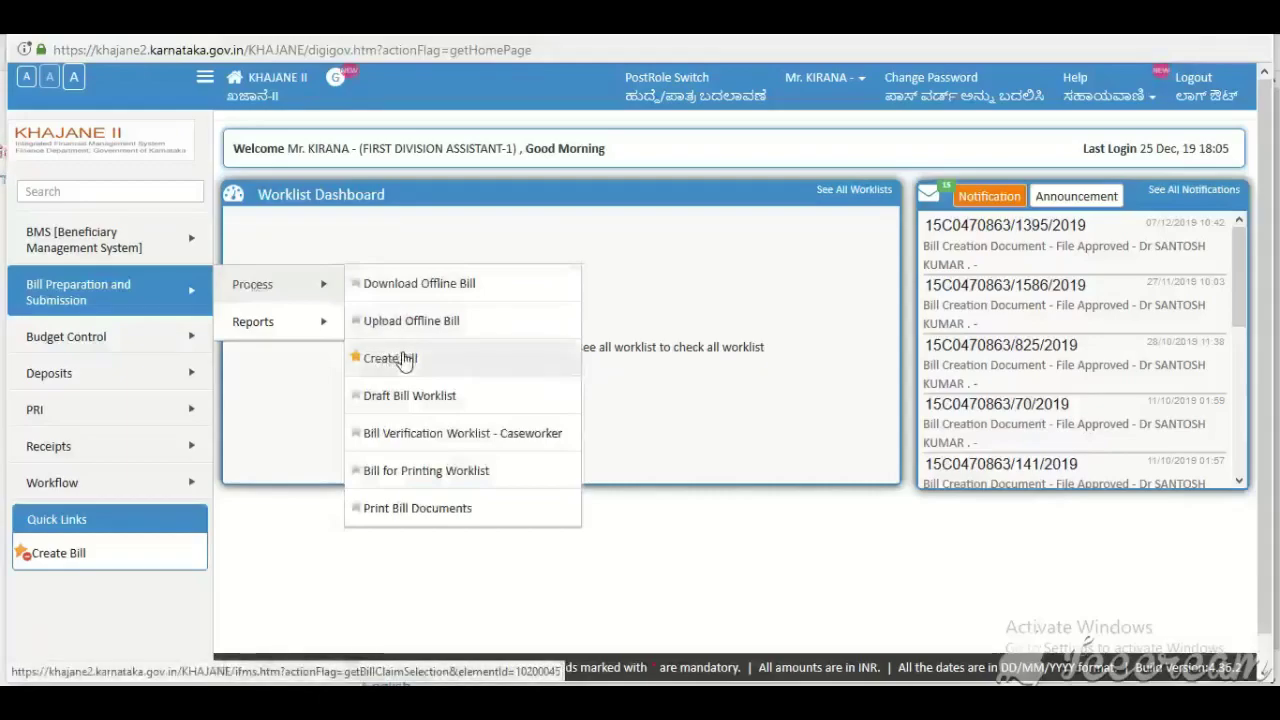
{"action": "left_click", "coordinate": [400, 360]}
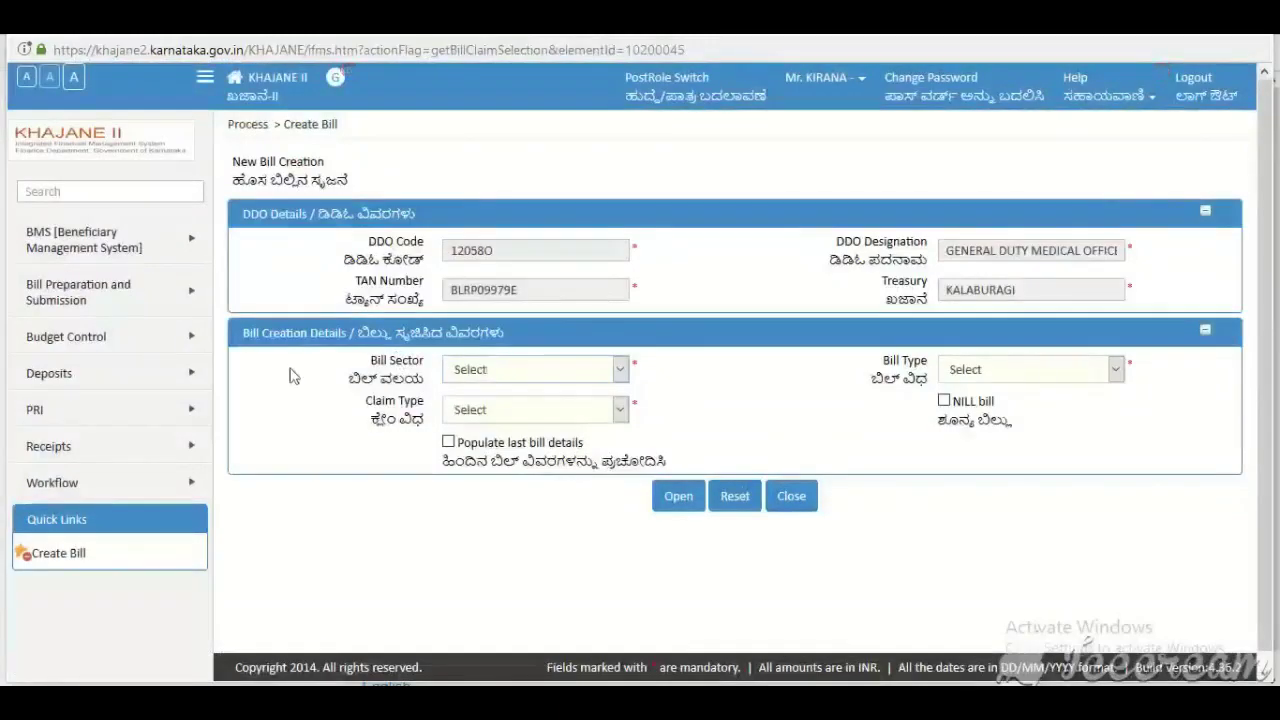
- Start a Z.P Detailed Contingent (D.C.) Bill - CTS 5 for Claims for Rents, Electricity etc
{"action": "left_click", "coordinate": [466, 370]}
{"action": "left_click", "coordinate": [470, 372]}
{"action": "left_click", "coordinate": [470, 372]}
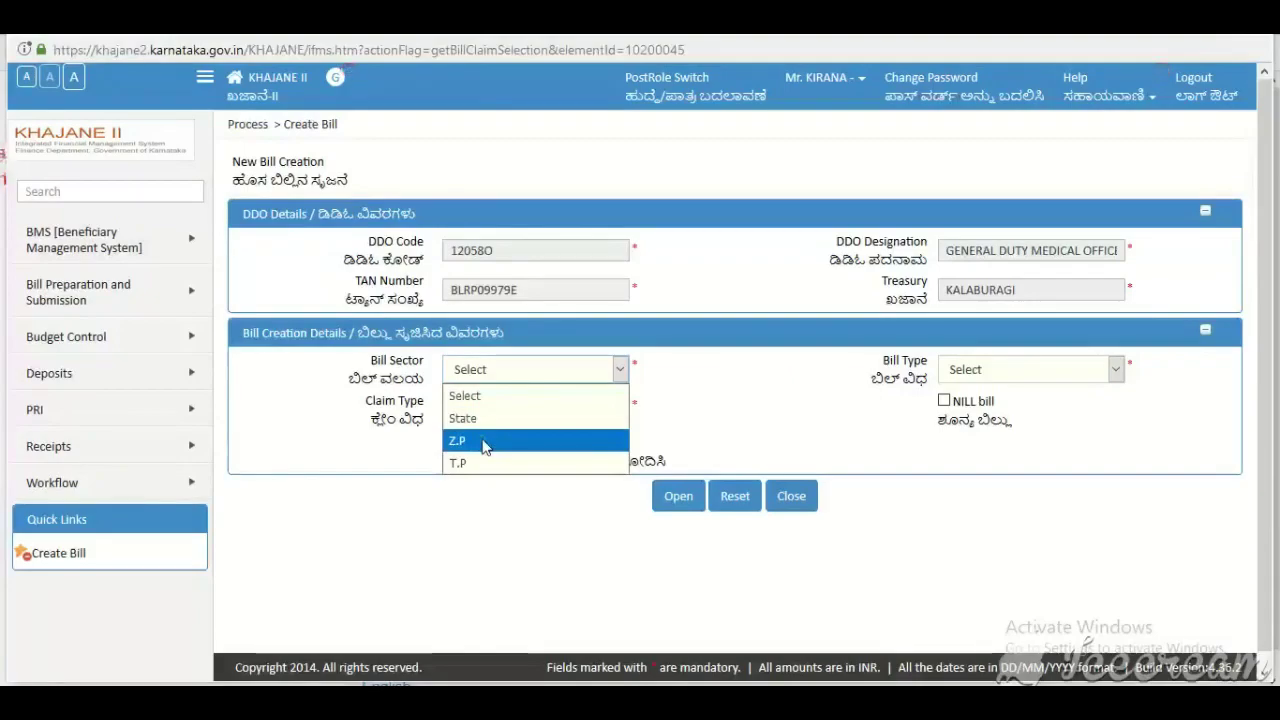
{"action": "left_click", "coordinate": [483, 443]}
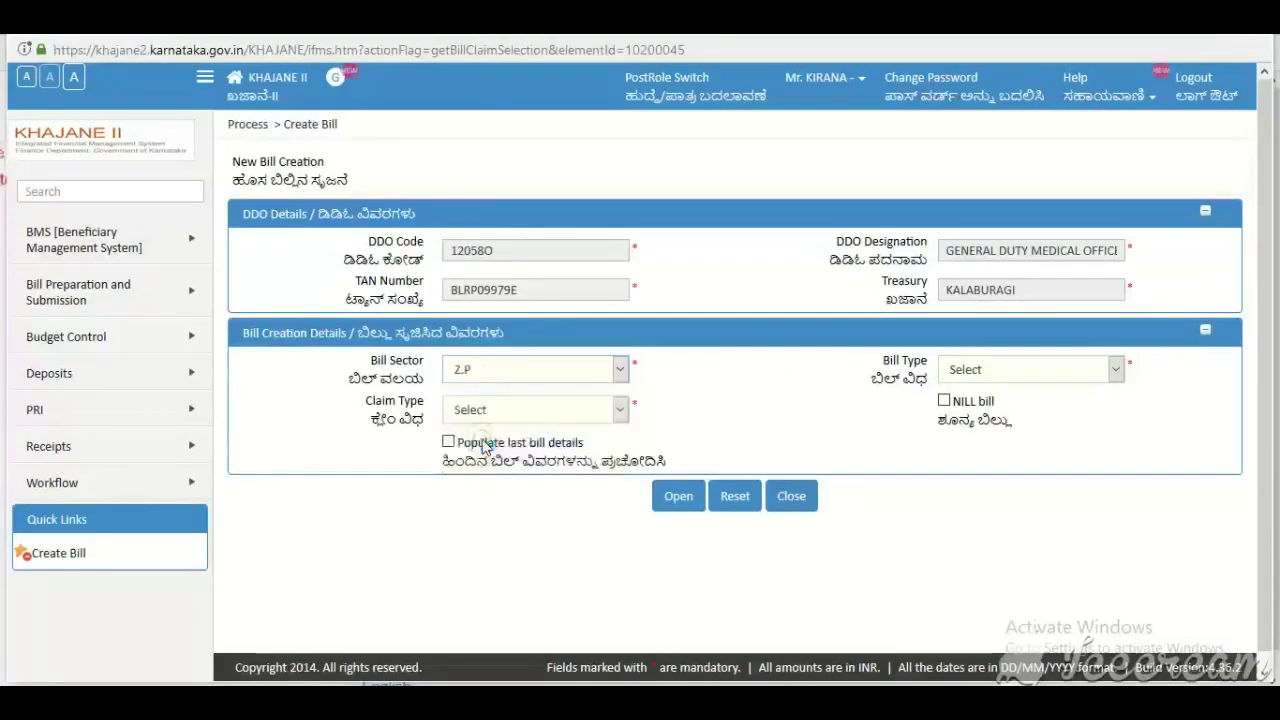
{"action": "left_click", "coordinate": [975, 373]}
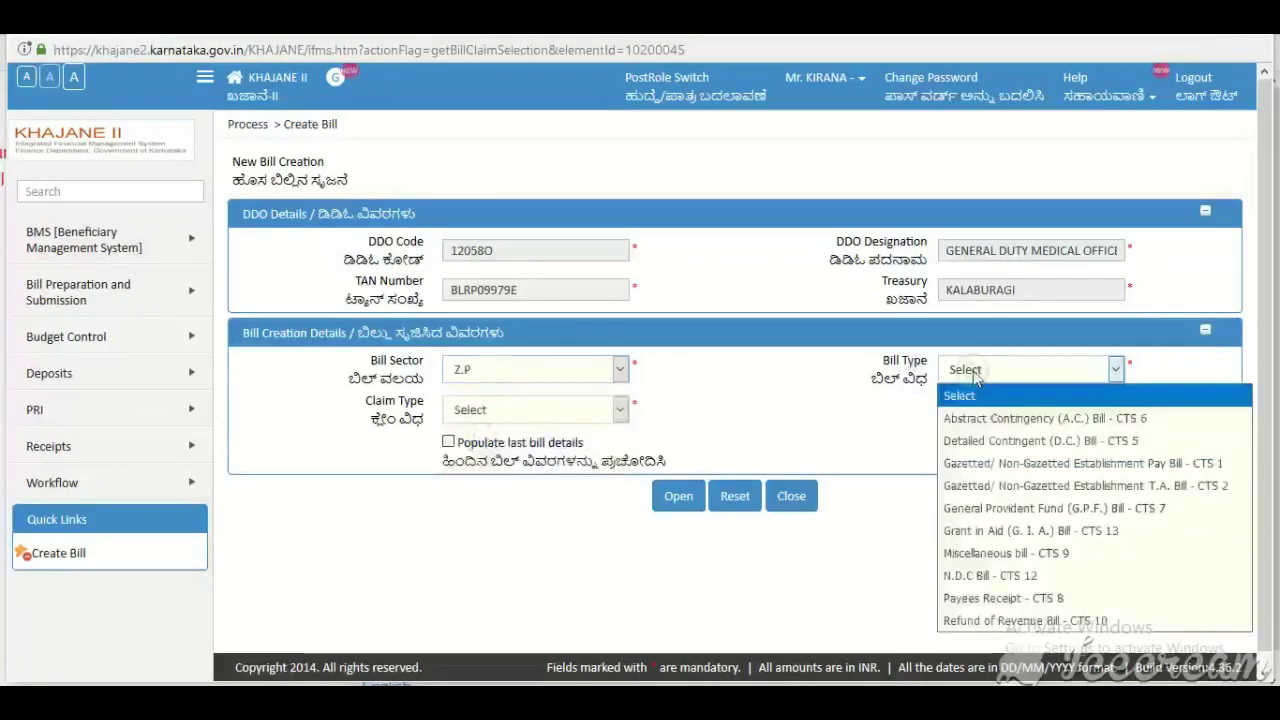
{"action": "left_click", "coordinate": [1090, 440]}
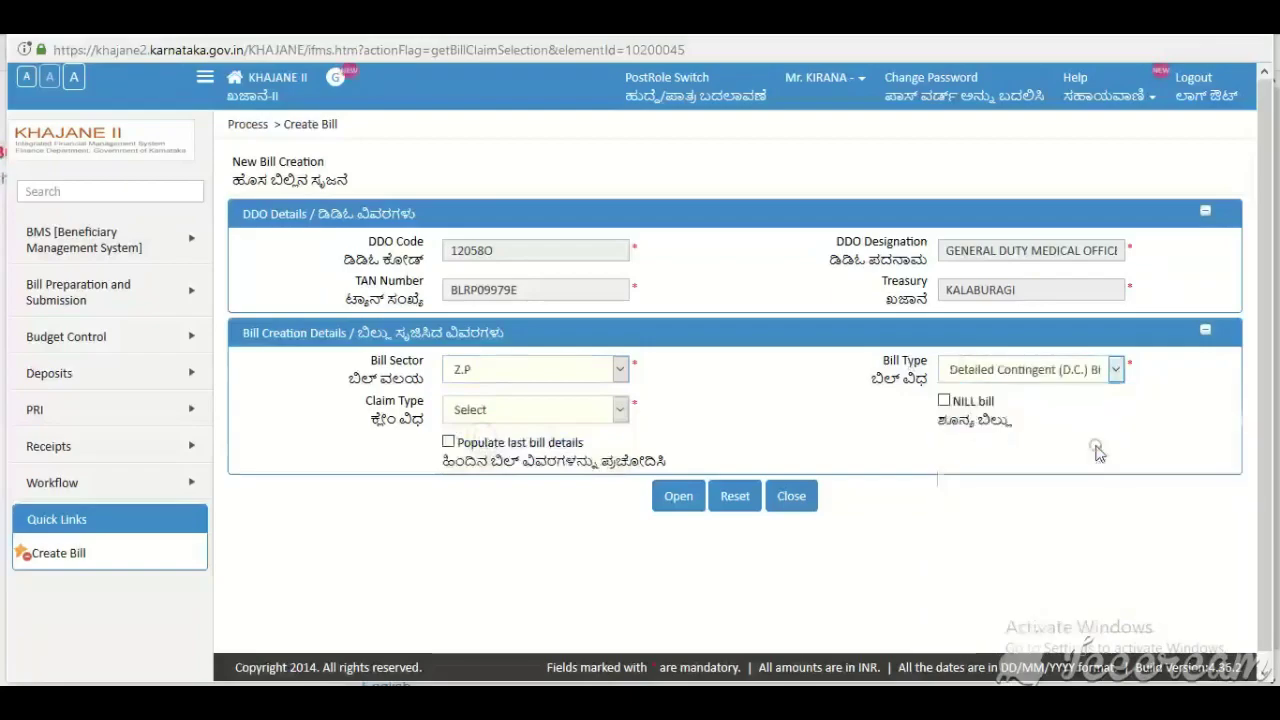
{"action": "left_click", "coordinate": [507, 413]}
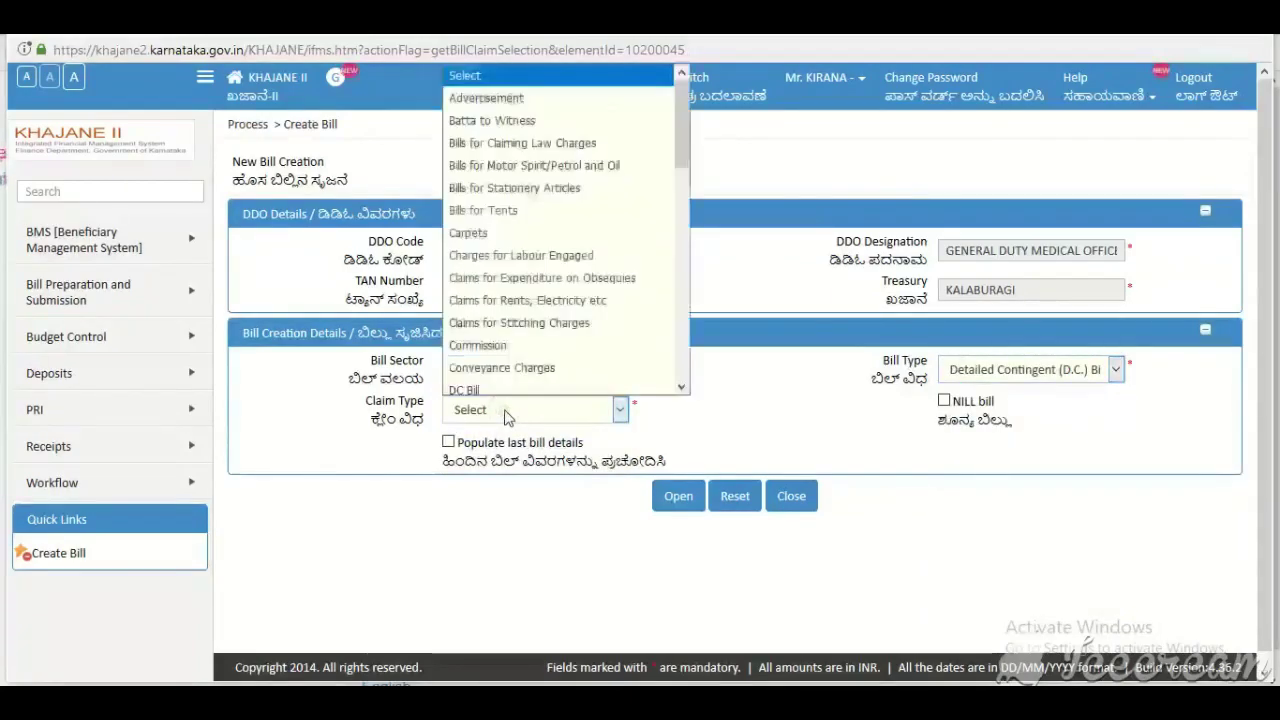
{"action": "left_click", "coordinate": [555, 310]}
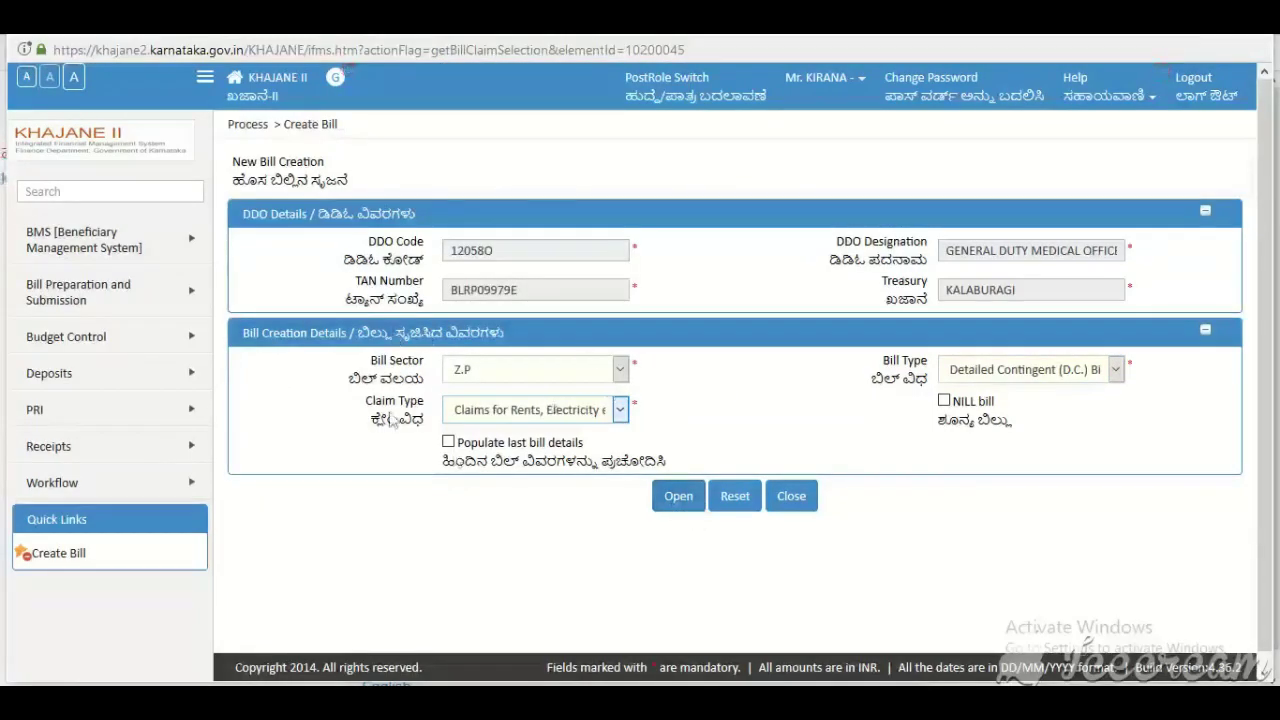
{"action": "left_click", "coordinate": [672, 500]}
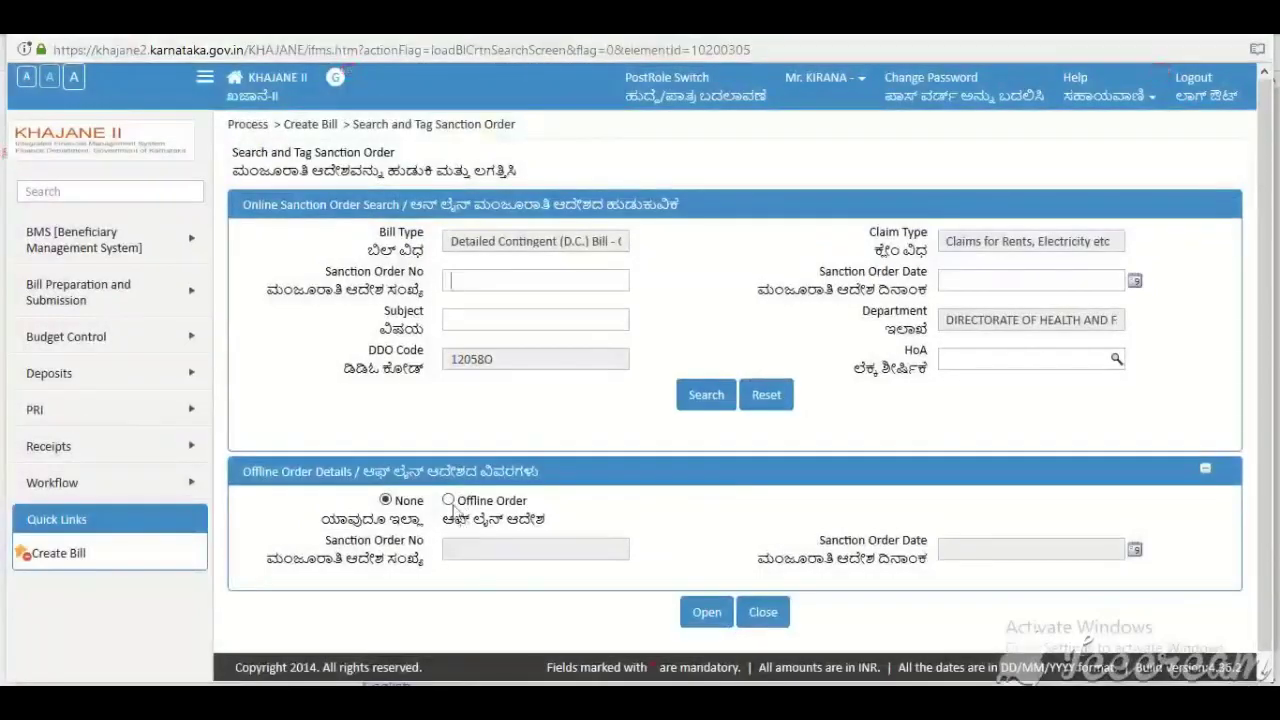
- Tag offline sanction order PHC/FBD/65/2019 dated 20/12/2019 and open the bill form
{"action": "left_click", "coordinate": [450, 503]}
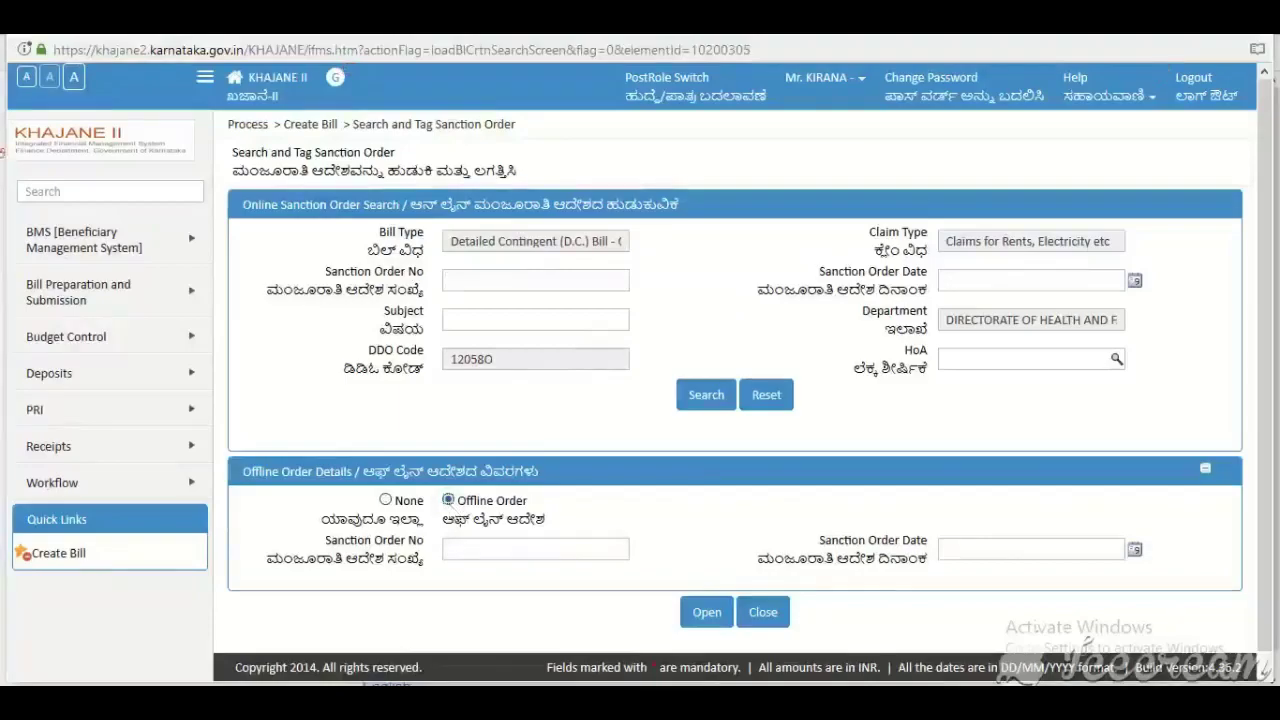
{"action": "left_click", "coordinate": [476, 550]}
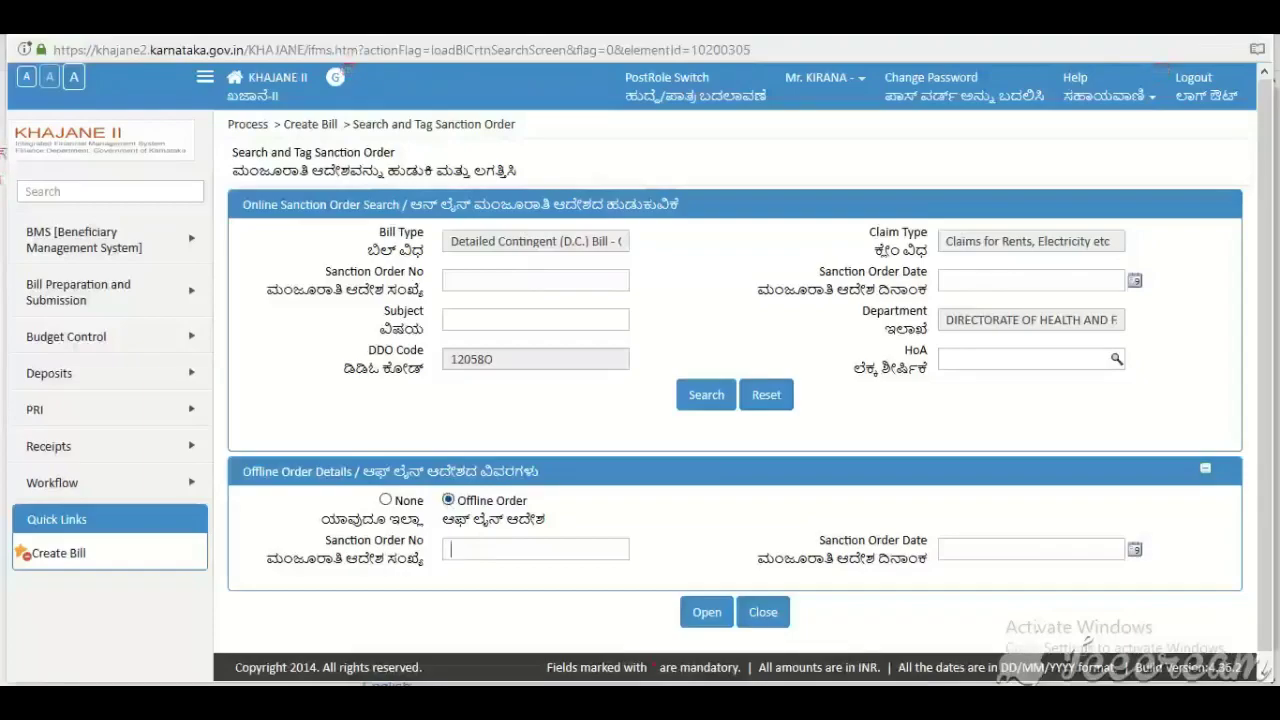
{"action": "type", "text": "PHC/FBD/65/2019"}
{"action": "key", "text": "Tab"}
{"action": "type", "text": "20/12/2019"}
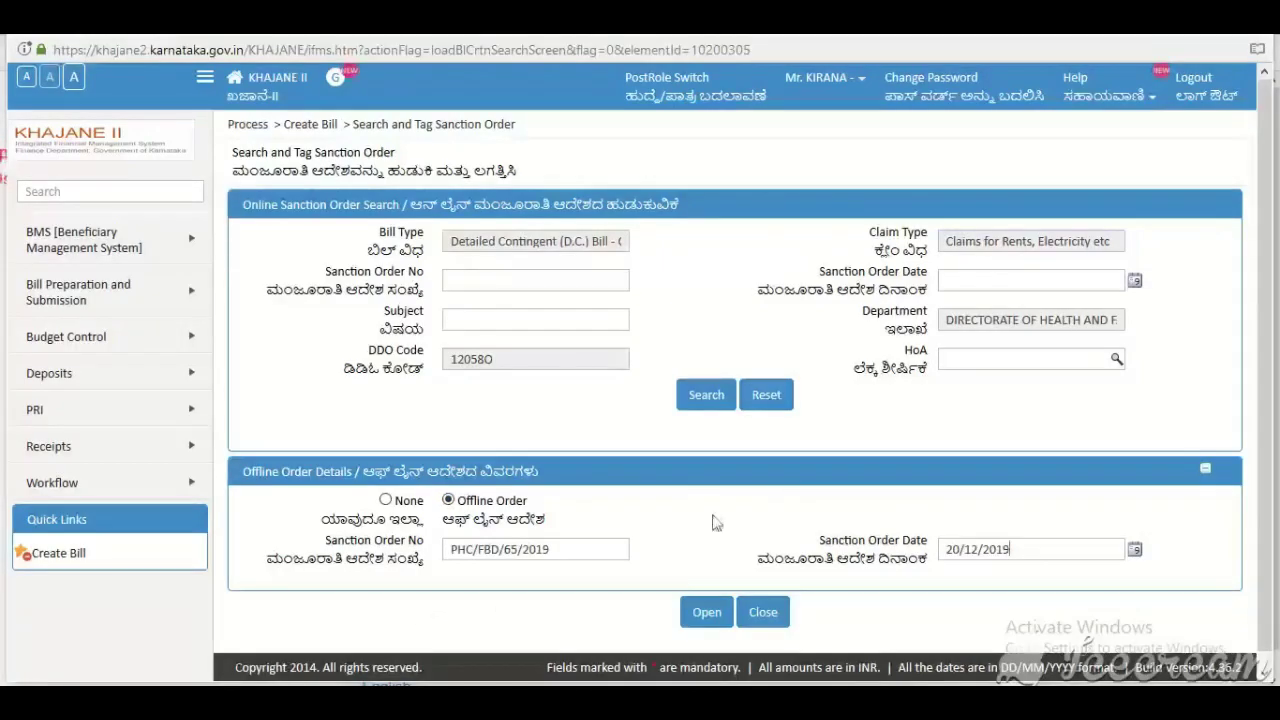
{"action": "left_click", "coordinate": [706, 614]}
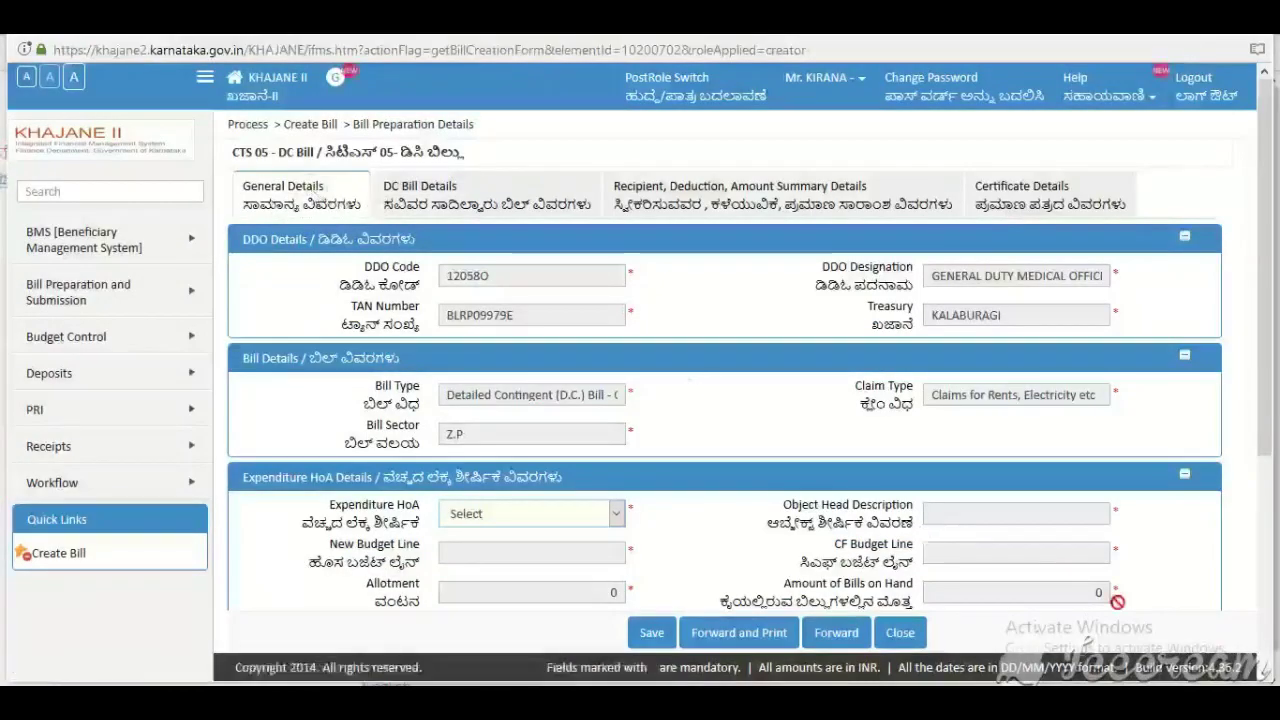
{"action": "scroll", "coordinate": [695, 340], "scroll_direction": "down", "scroll_amount": 3}
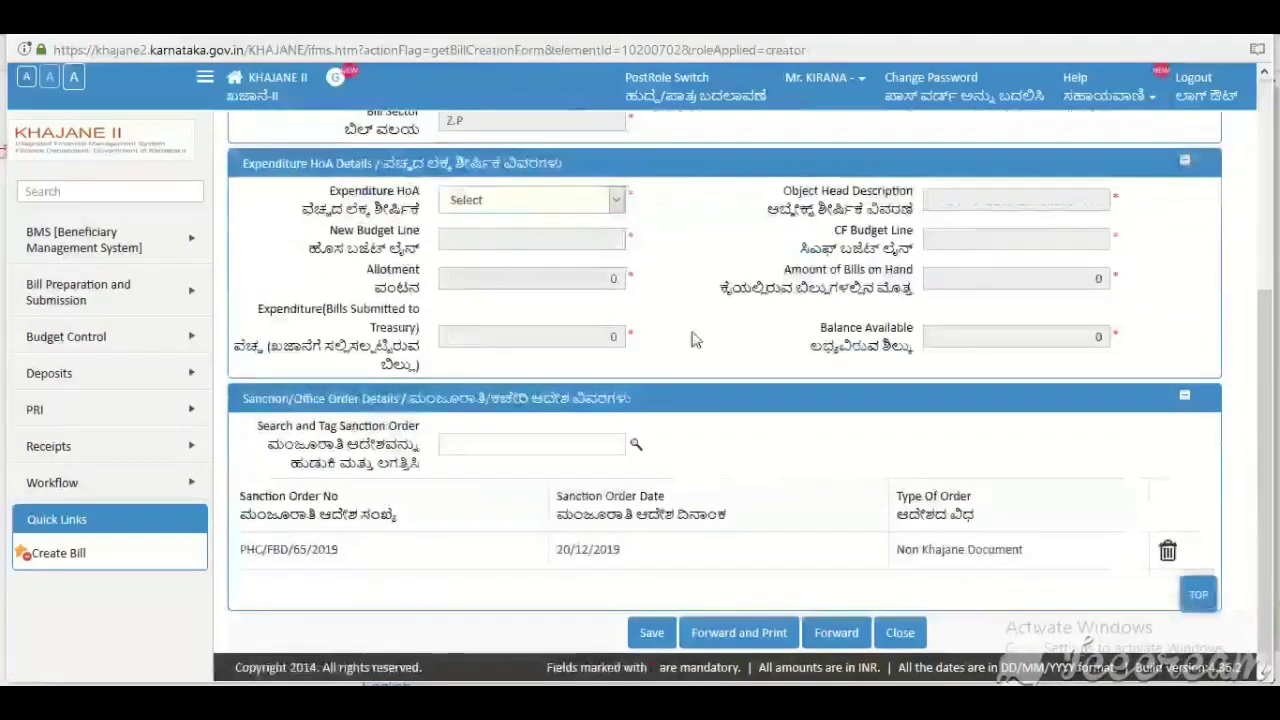
{"action": "left_click", "coordinate": [520, 203]}
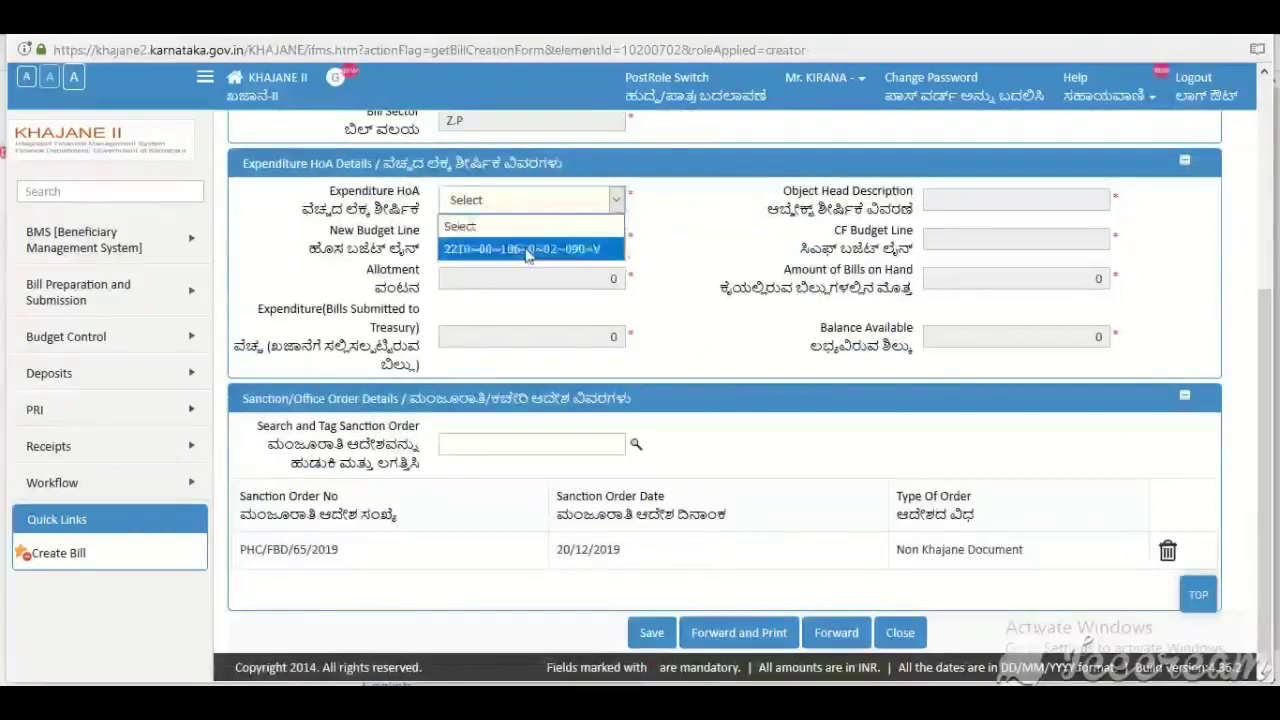
{"action": "left_click", "coordinate": [528, 249]}
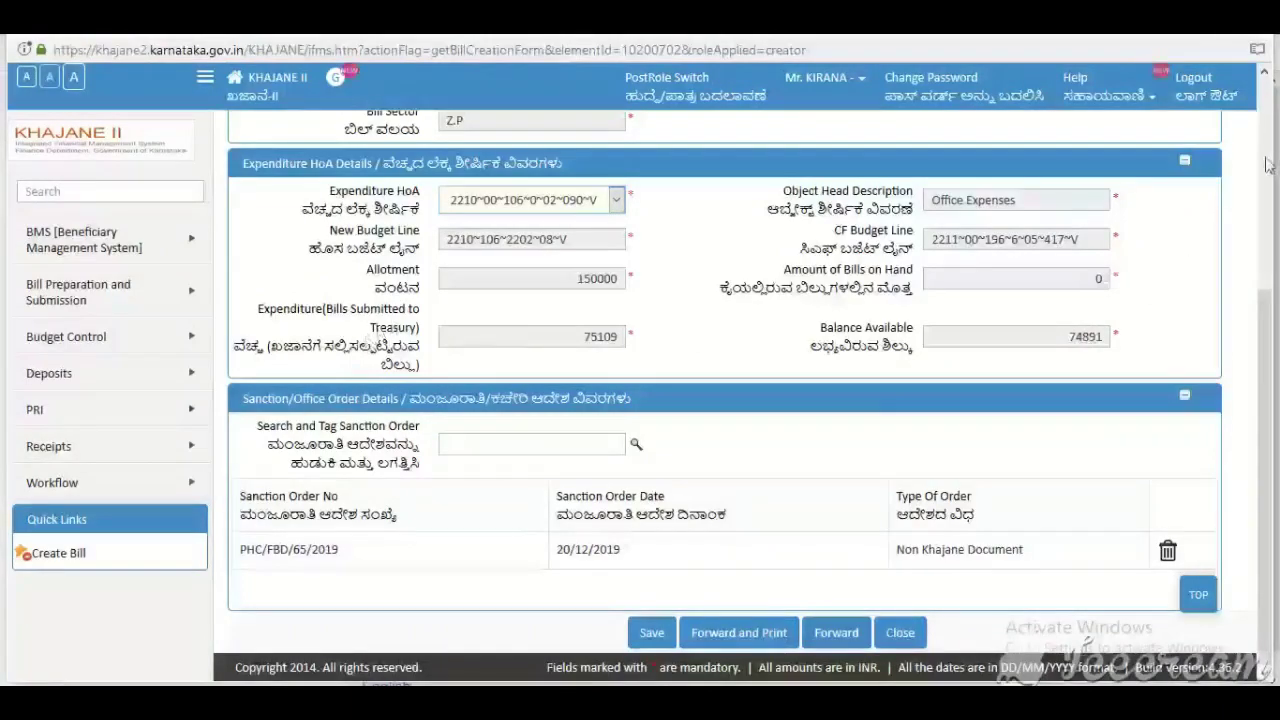
{"action": "scroll", "coordinate": [1268, 165], "scroll_direction": "up", "scroll_amount": 3}
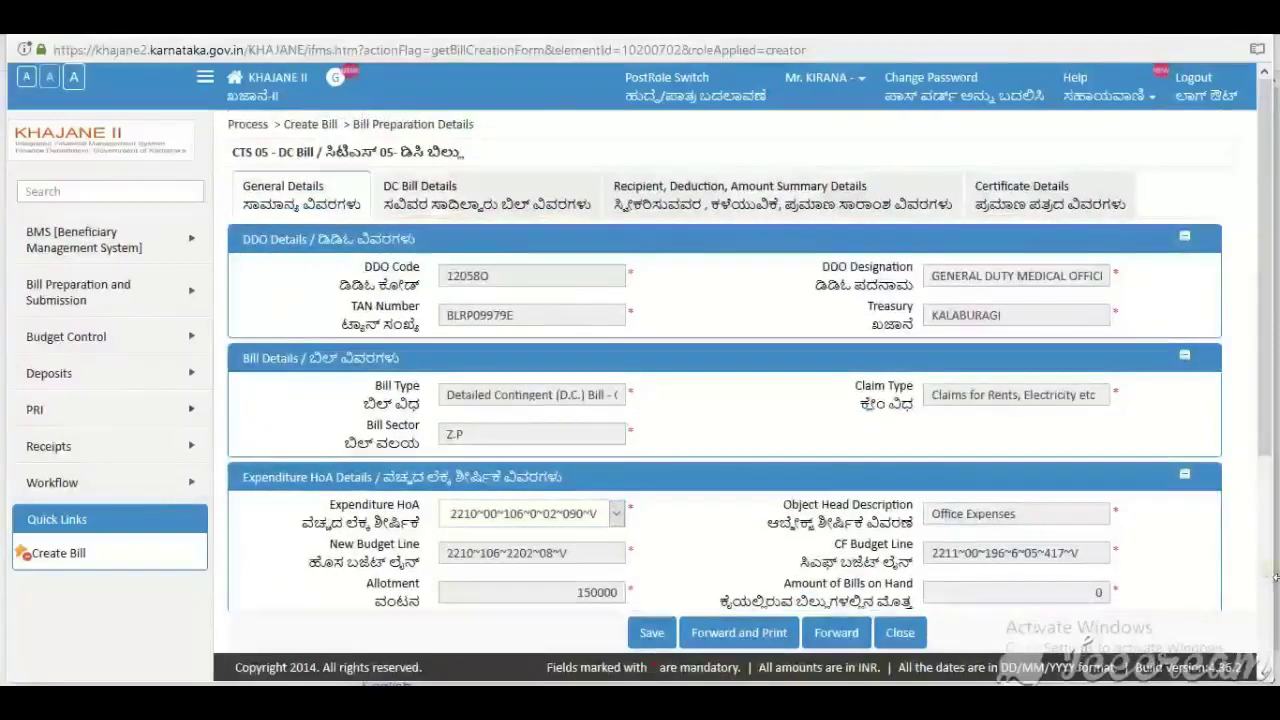
{"action": "scroll", "coordinate": [1270, 541], "scroll_direction": "down", "scroll_amount": 3}
{"action": "scroll", "coordinate": [1270, 541], "scroll_direction": "up", "scroll_amount": 3}
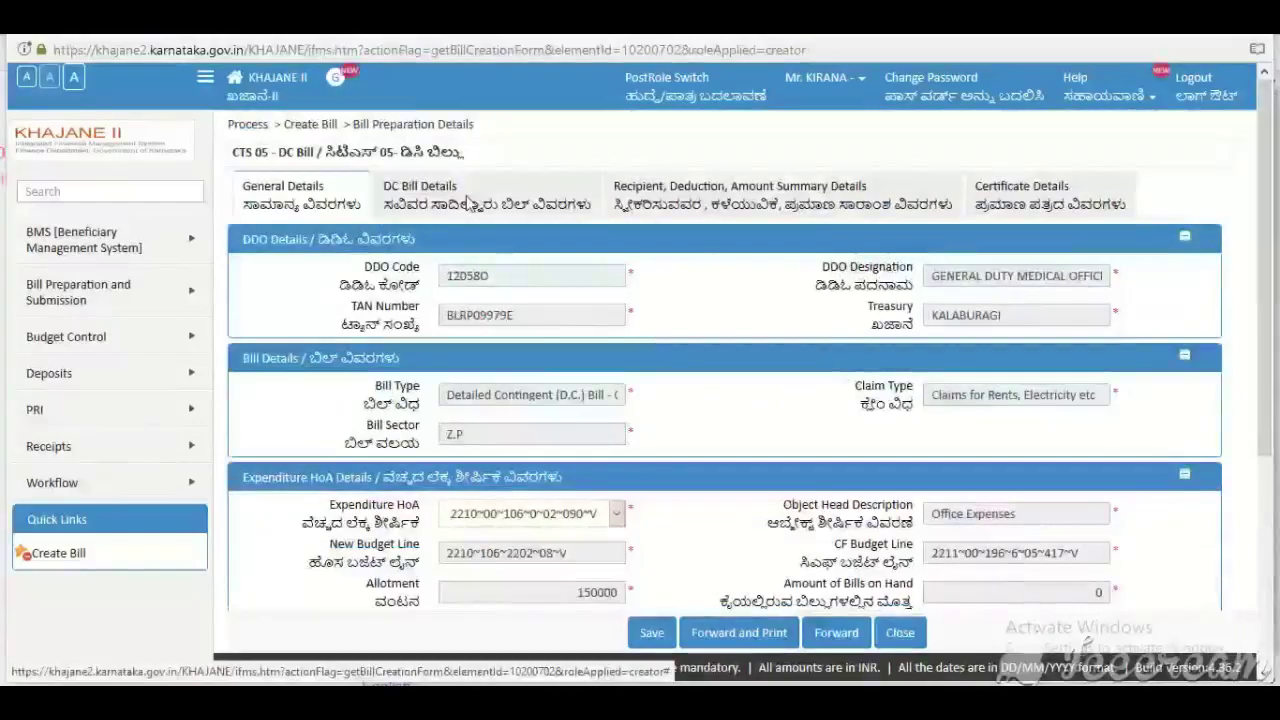
- Enter sub-voucher 1 dated 03/12/2019 with the Oct–Nov 2019 electricity description and amount 25616
{"action": "left_click", "coordinate": [465, 202]}
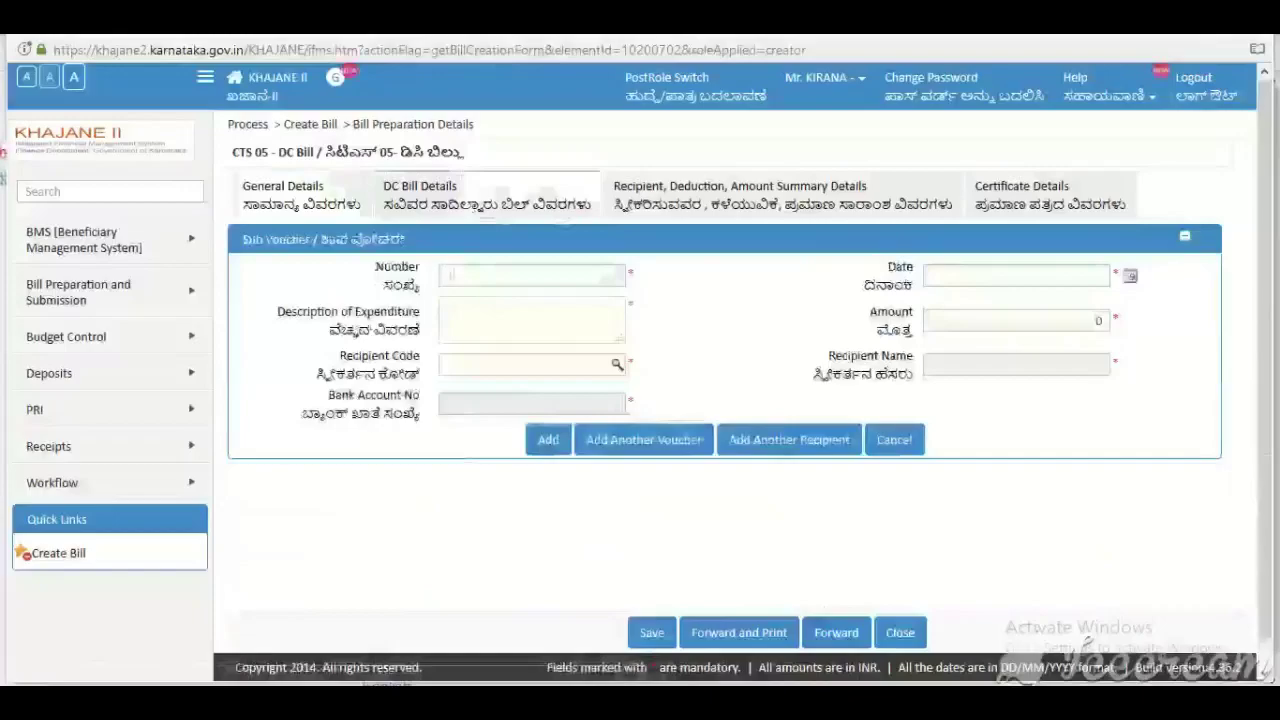
{"action": "left_click", "coordinate": [1015, 275]}
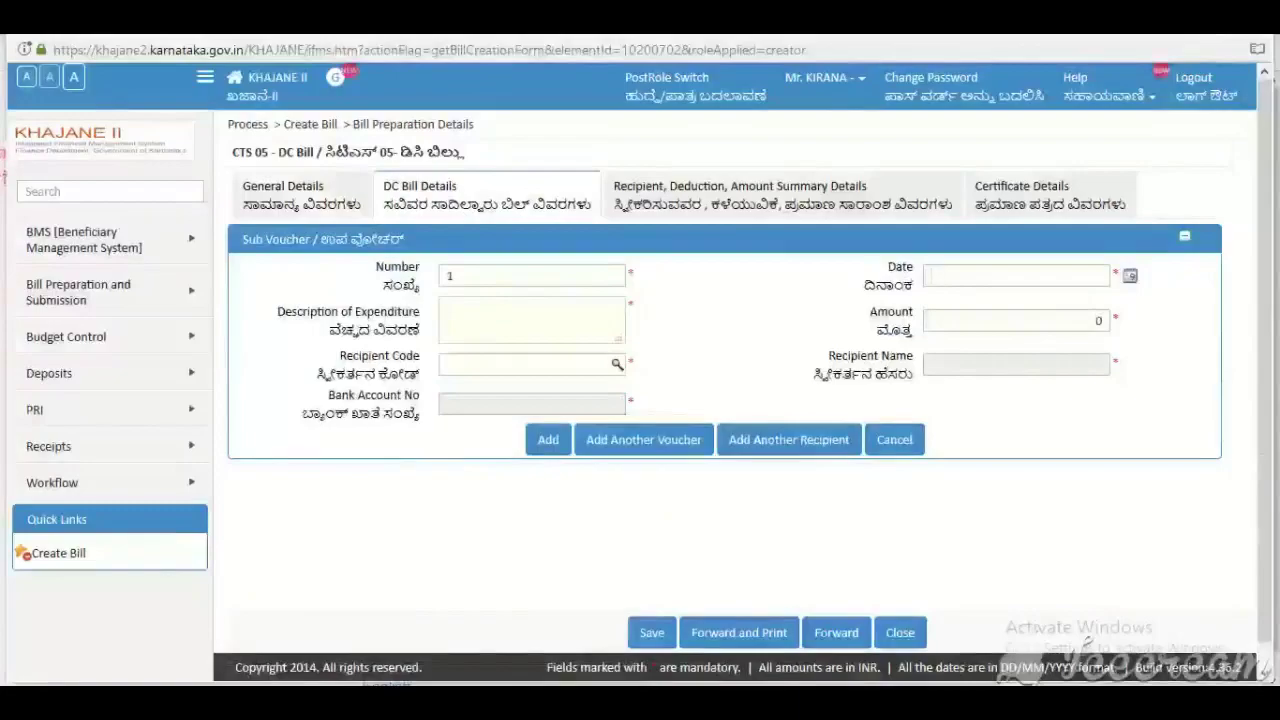
{"action": "left_click", "coordinate": [530, 318]}
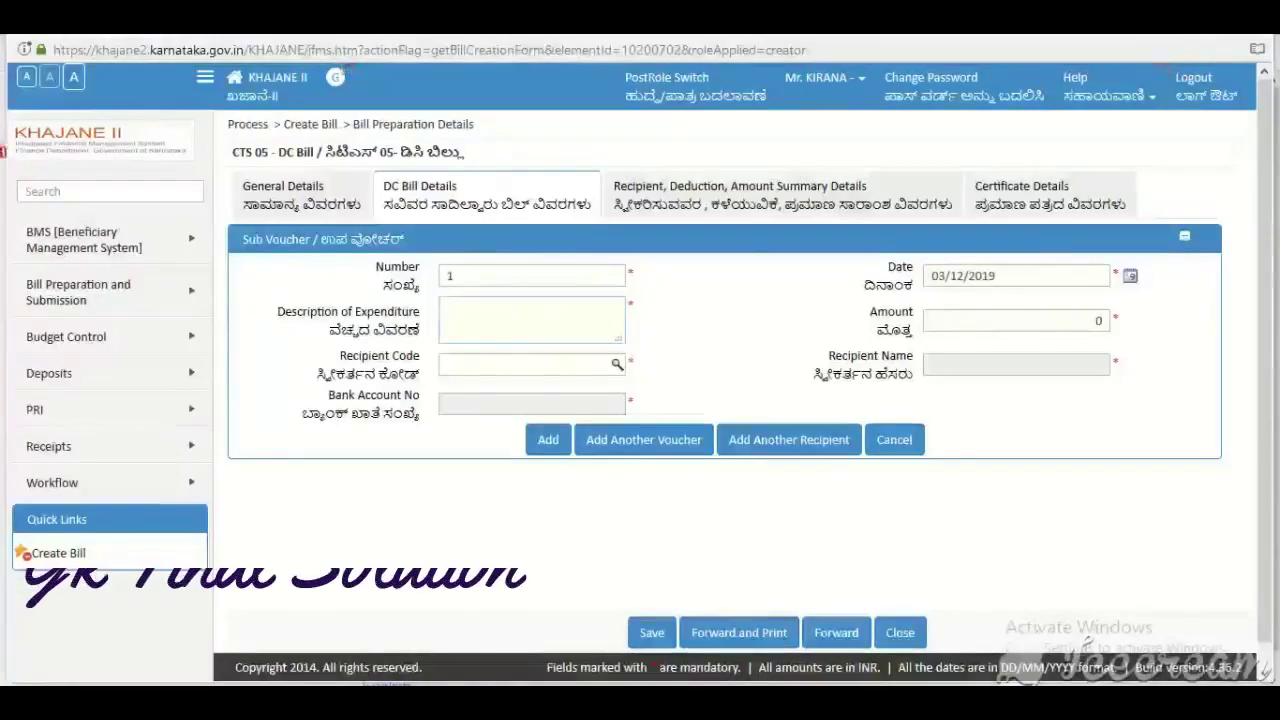
{"action": "type", "text": "Electricity Bill For The Month Of Oct and Nov 2019, RR No : F8D46854"}
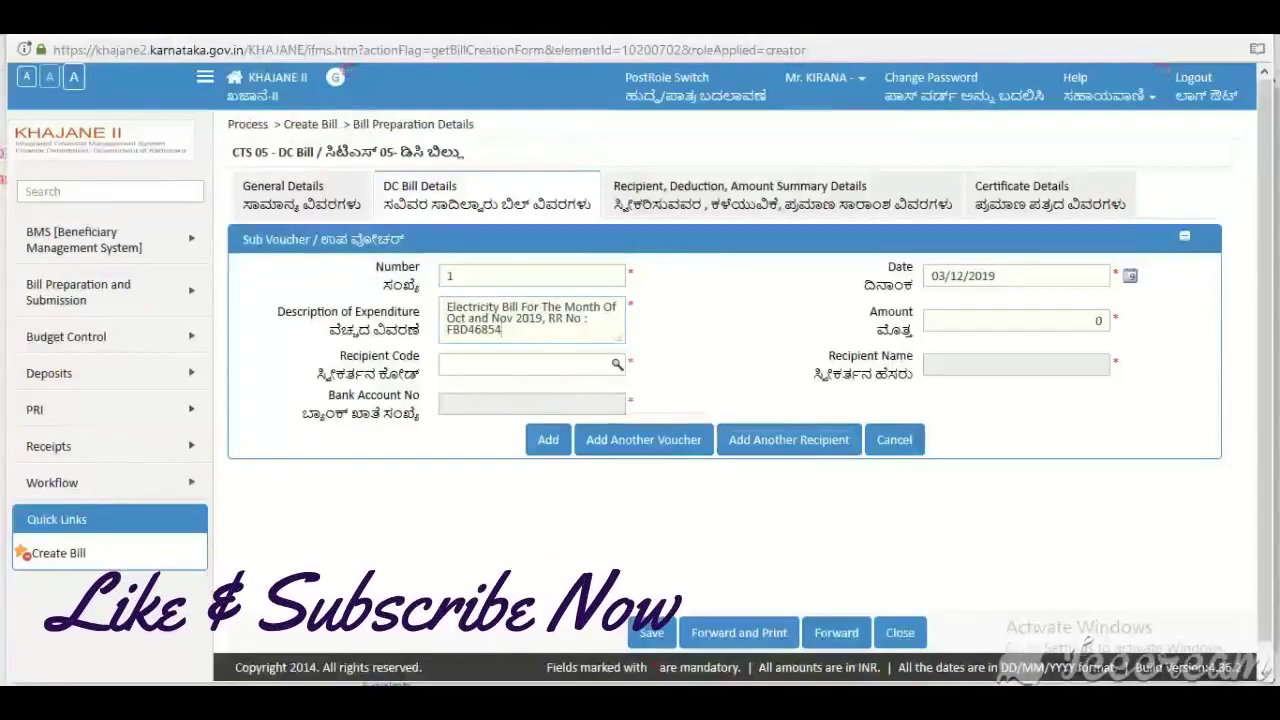
{"action": "left_click", "coordinate": [1015, 320]}
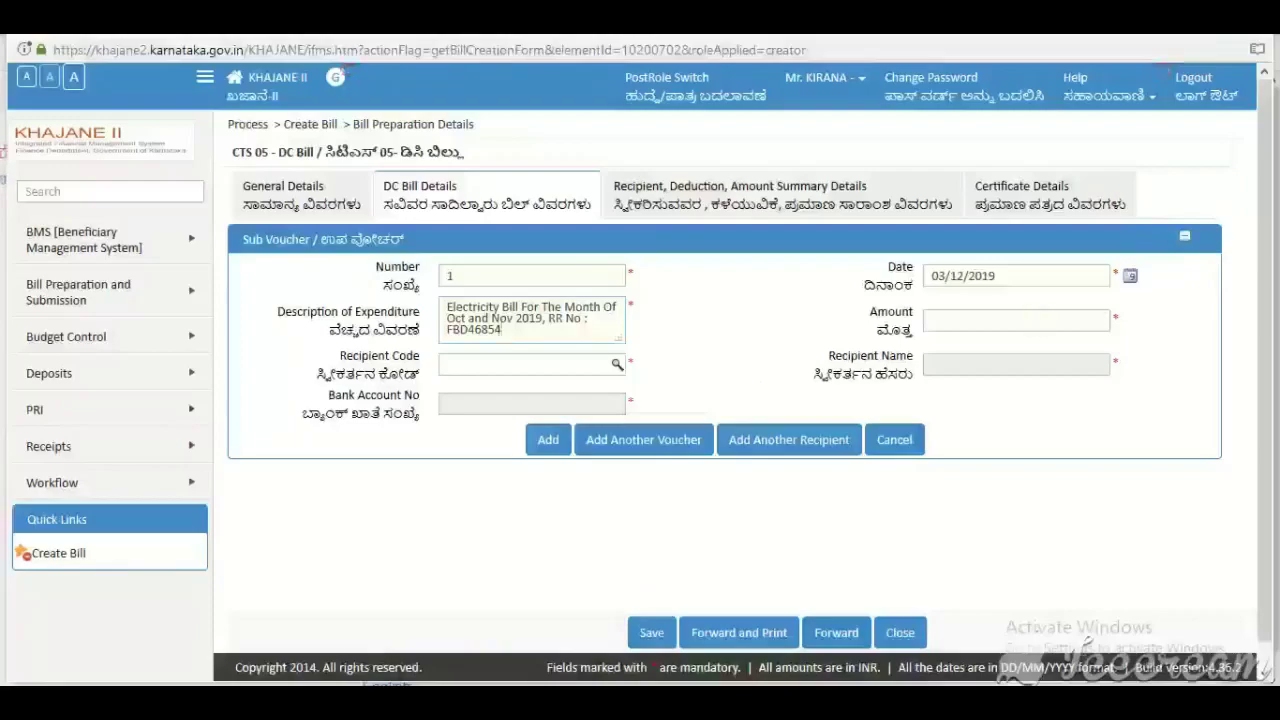
{"action": "type", "text": "25616"}
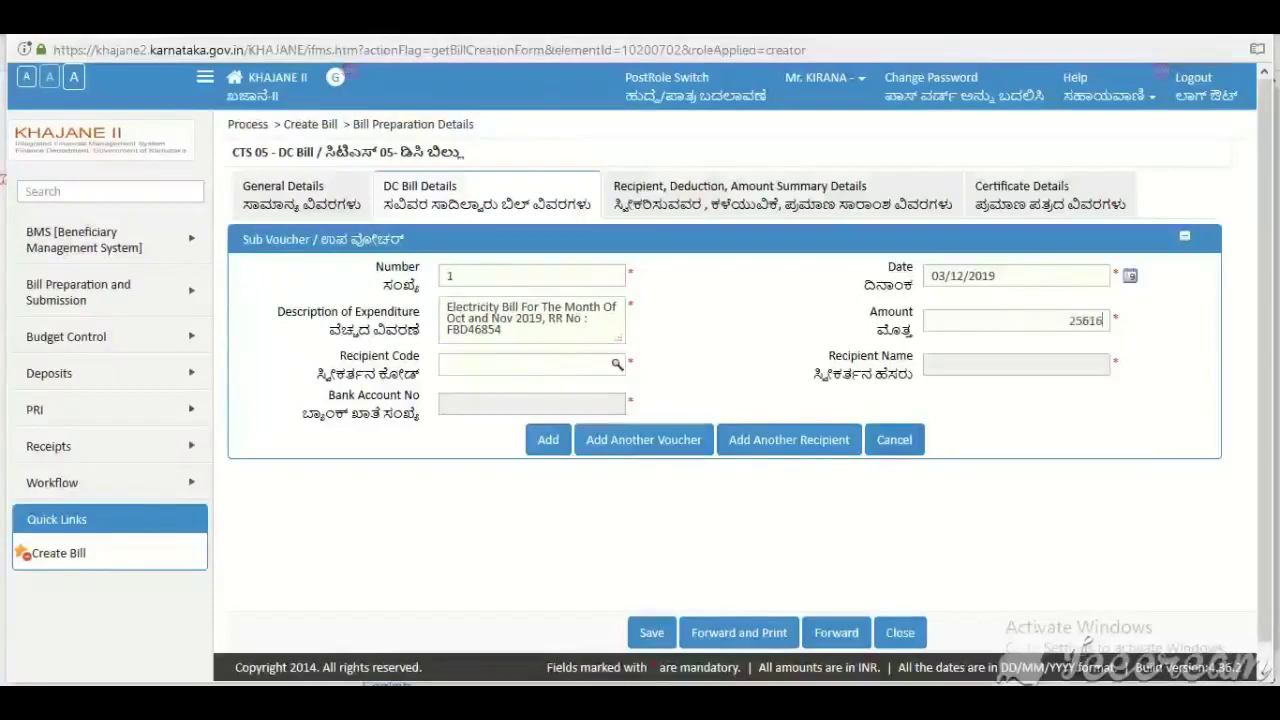
- Set the recipient to AEE RSD GESCOM GULBARGA from its pasted code
{"action": "left_click", "coordinate": [493, 362]}
{"action": "key", "text": "ctrl+v"}
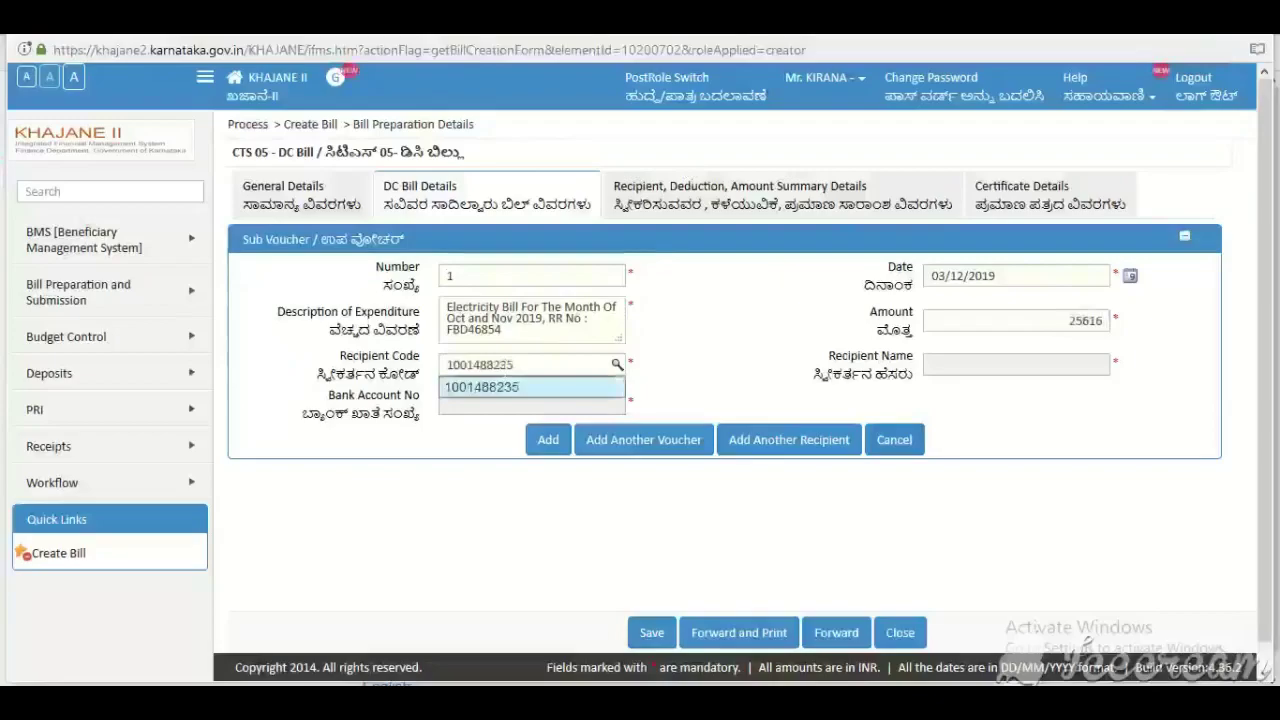
{"action": "left_click", "coordinate": [482, 390]}
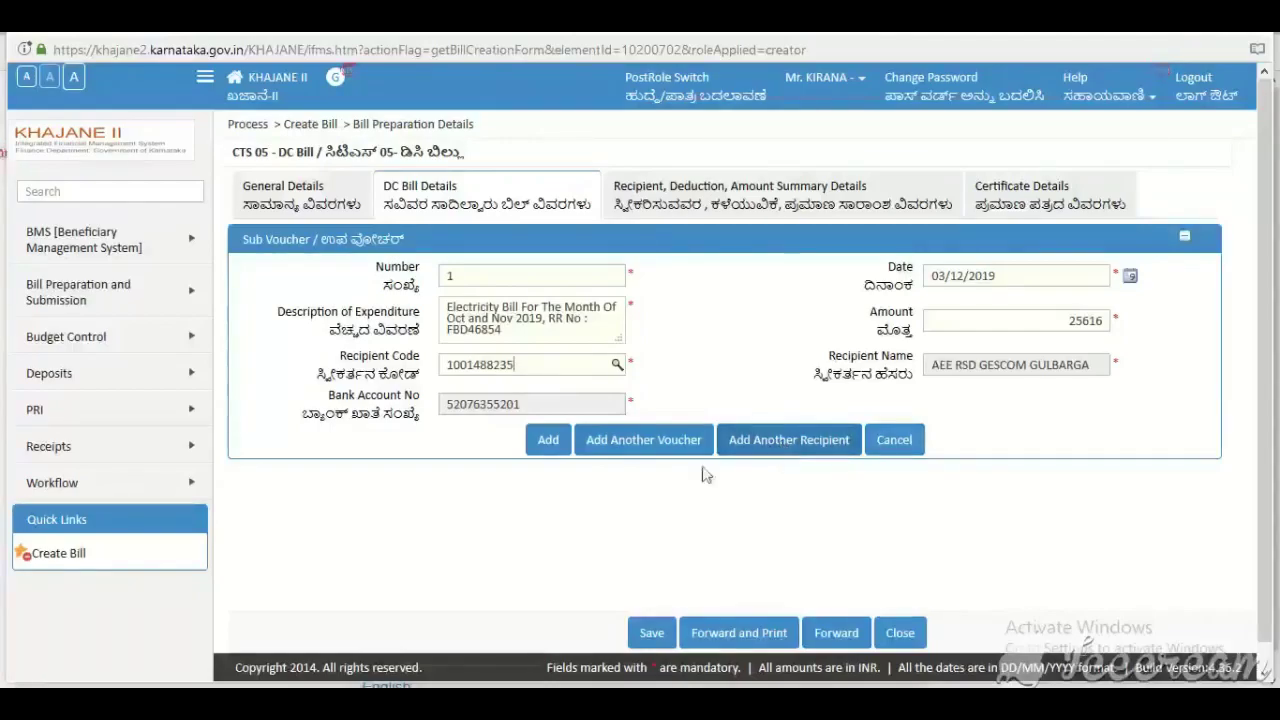
- Add sub-voucher 1 to the bill and view the amount summary showing 25616 payable
{"action": "left_click", "coordinate": [549, 441]}
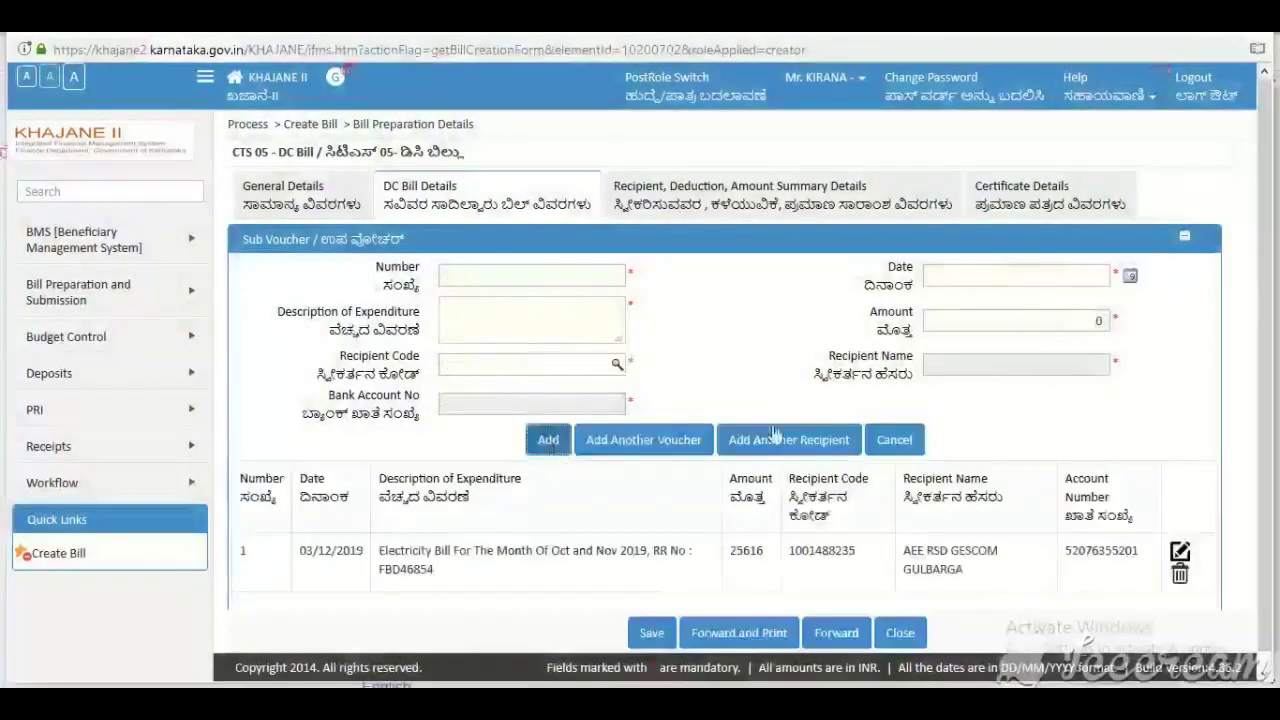
{"action": "left_click", "coordinate": [1264, 677]}
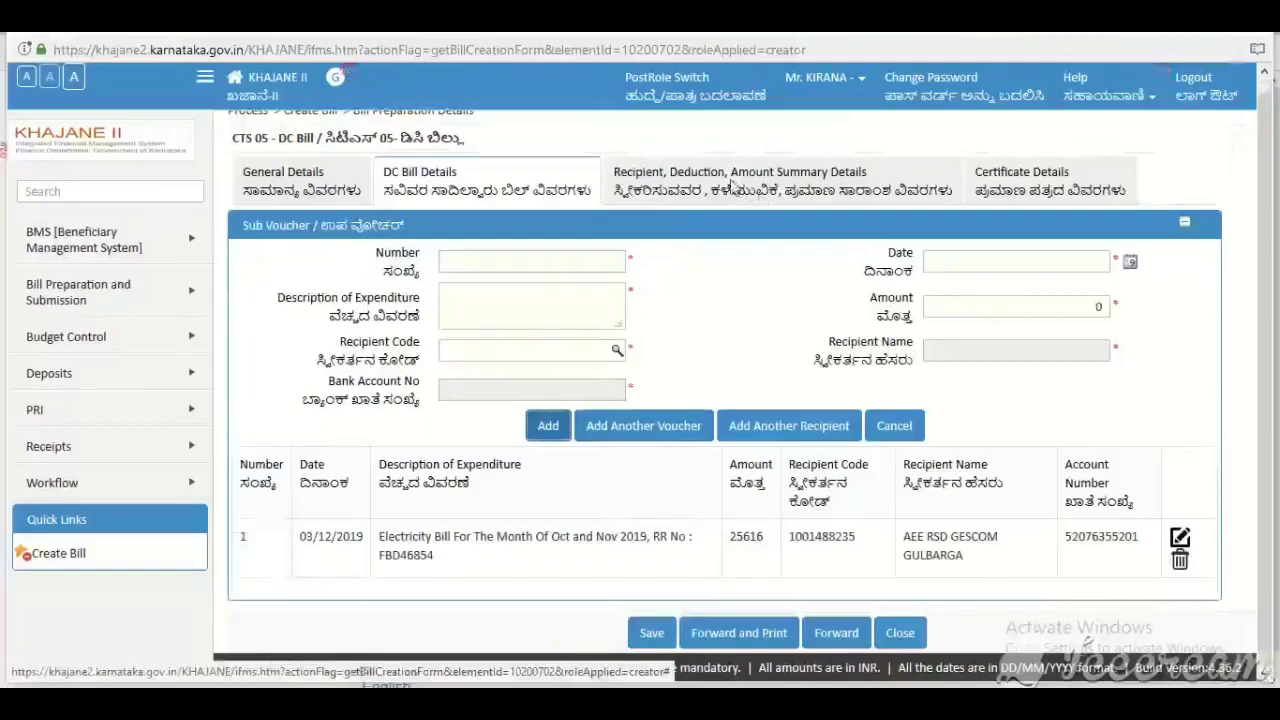
{"action": "left_click", "coordinate": [731, 187]}
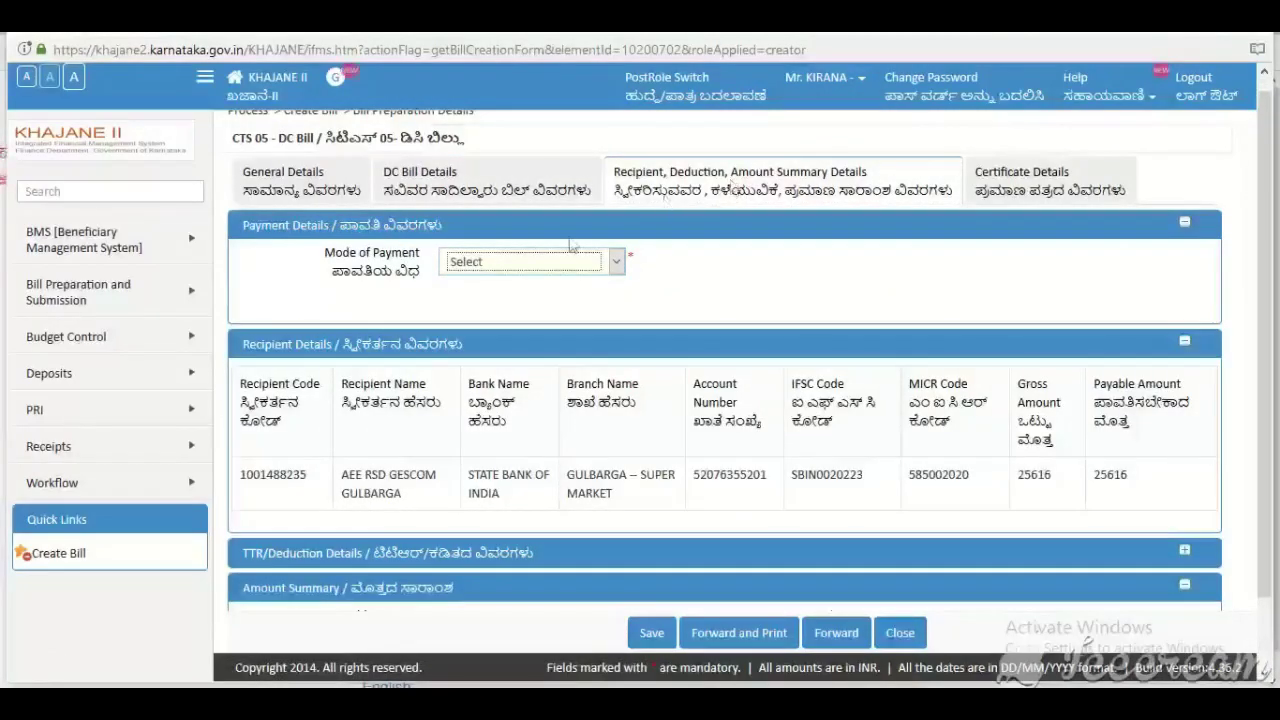
- Set the payment mode to e-Payment and view the Certificate Details
{"action": "left_click", "coordinate": [500, 263]}
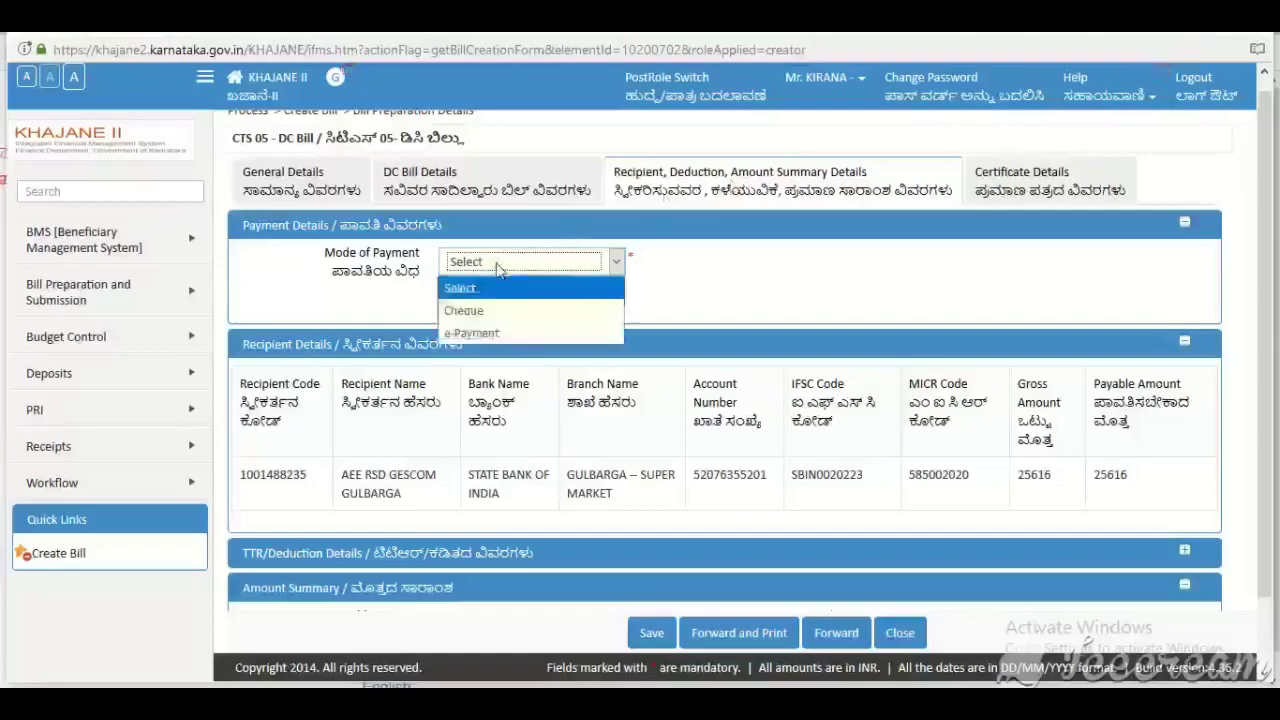
{"action": "left_click", "coordinate": [490, 334]}
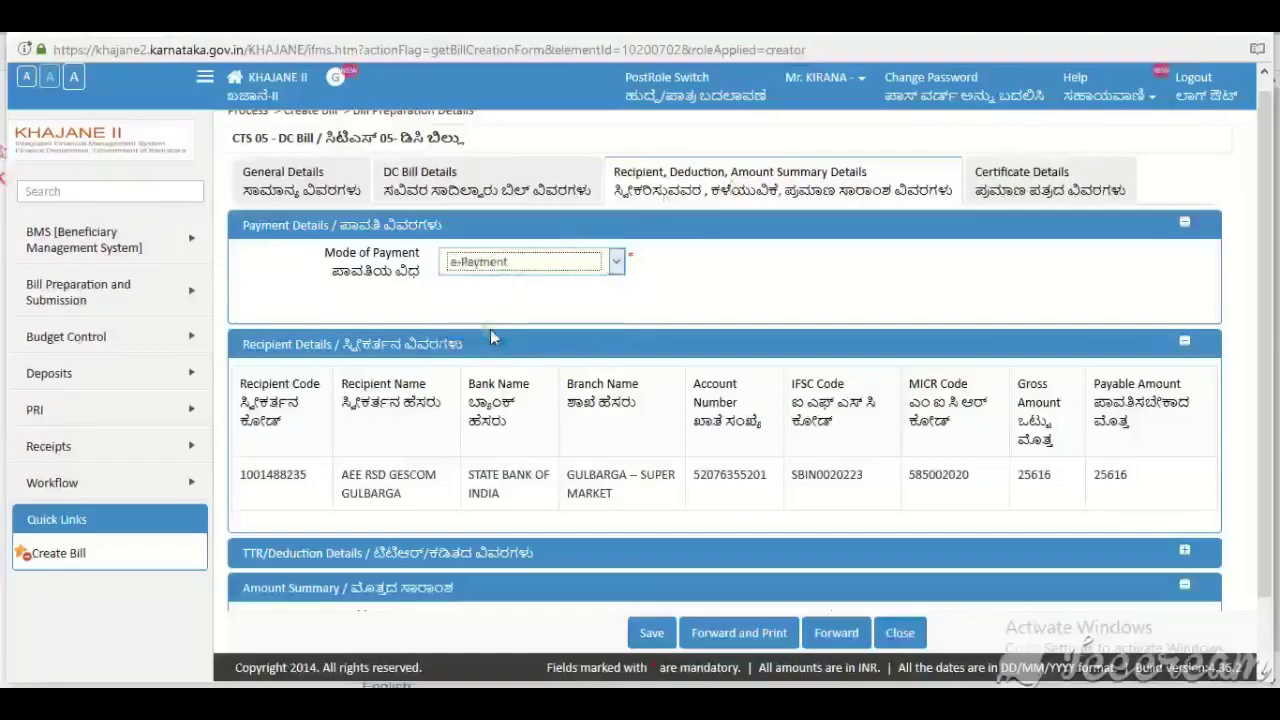
{"action": "left_click", "coordinate": [1045, 188]}
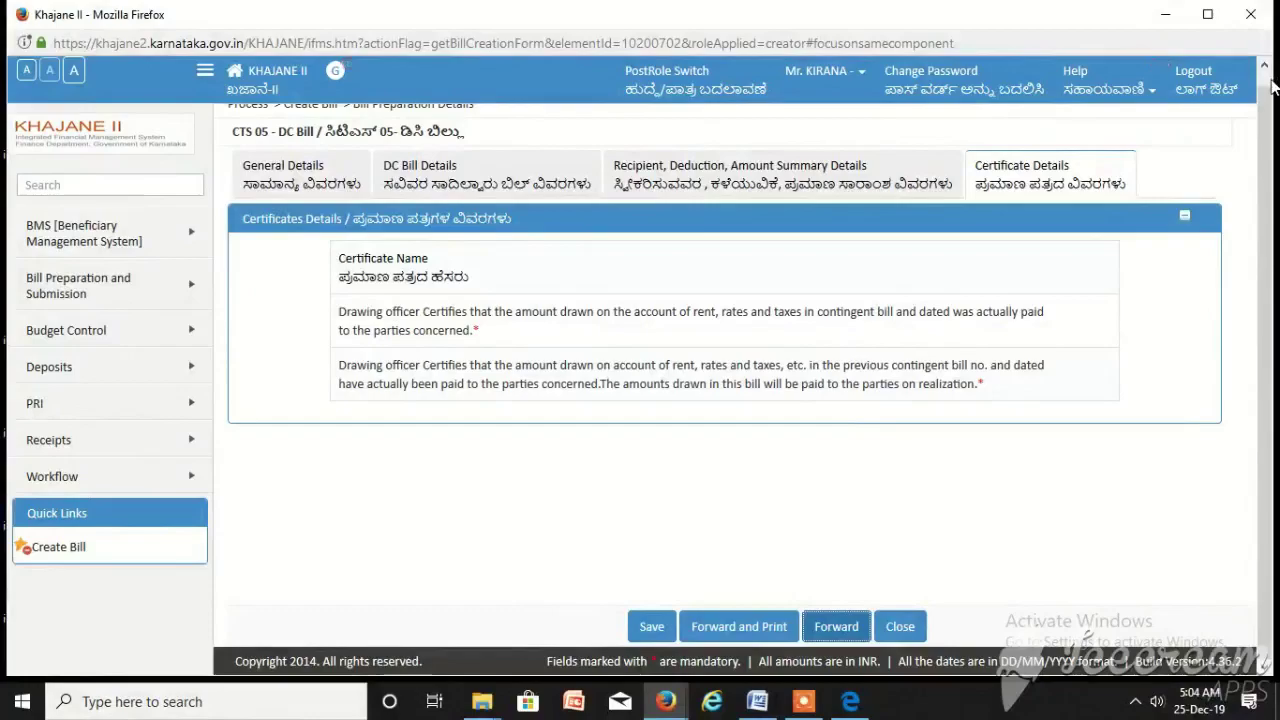
{"action": "scroll", "coordinate": [1264, 150], "scroll_direction": "up", "scroll_amount": 1}
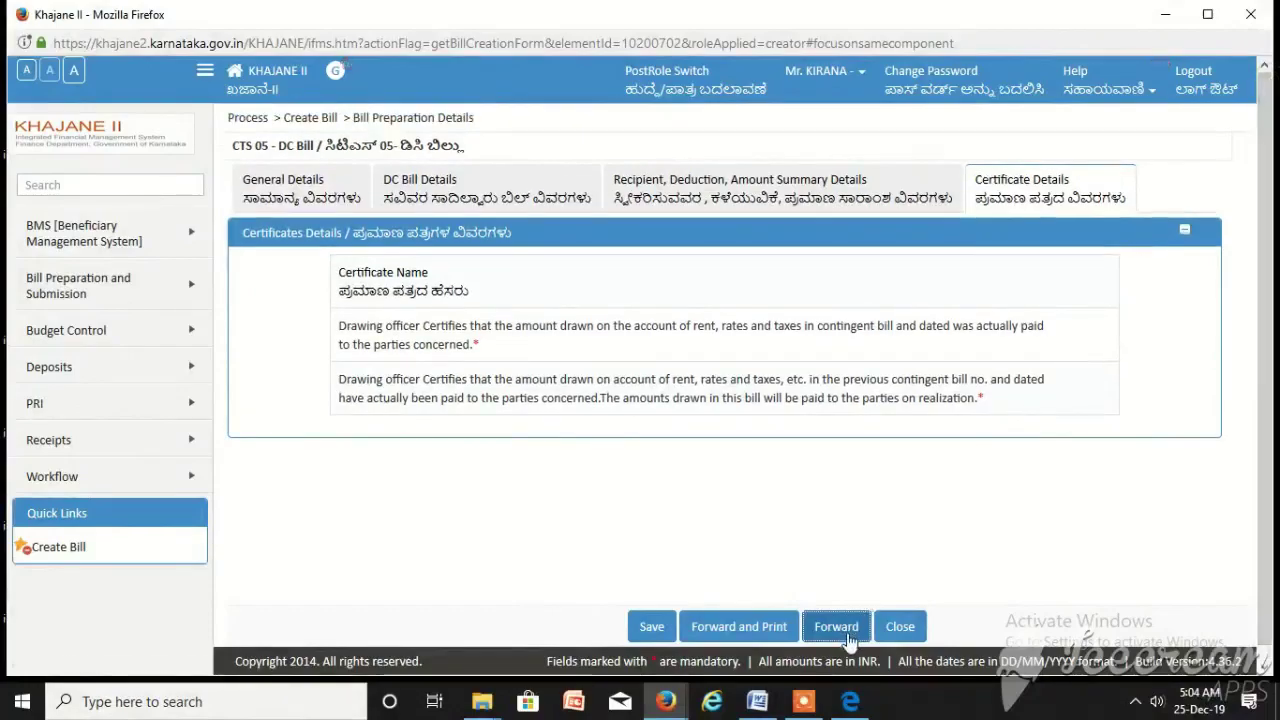